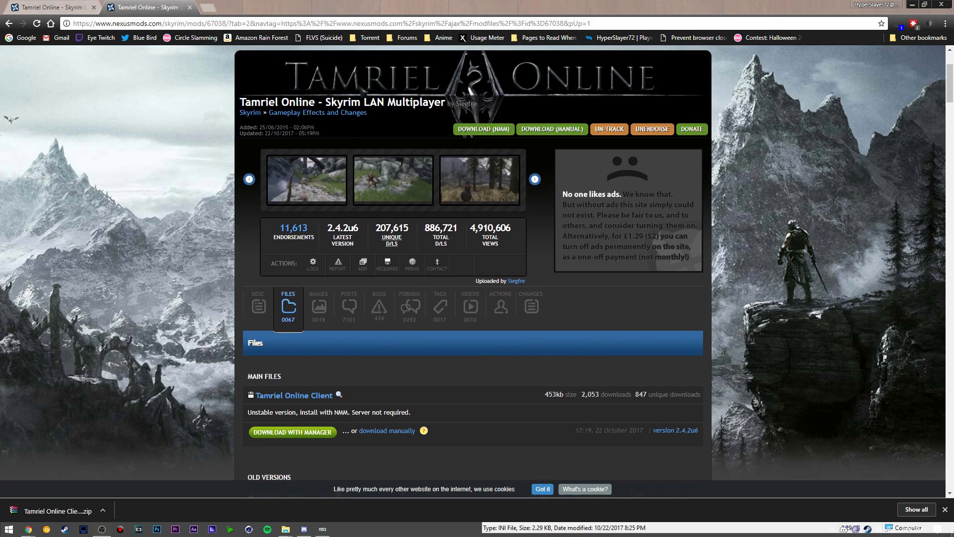
# Review the Tamriel Online Client entry under Main Files, and open its downloaded zip archive, dismissing the WinRAR purchase reminder.
pyautogui.scroll(-4, 338, 271)
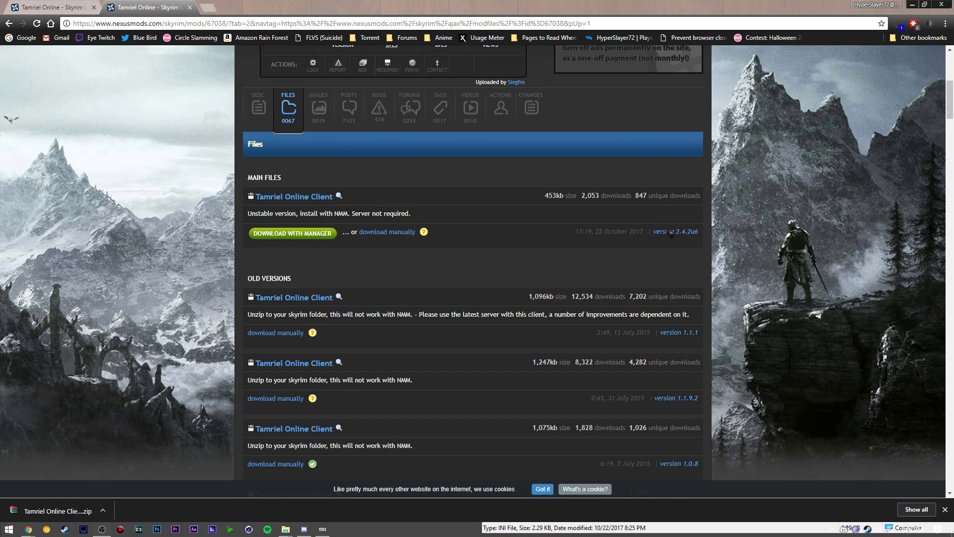
pyautogui.moveTo(700, 239)
pyautogui.mouseDown()
pyautogui.moveTo(678, 232)
pyautogui.moveTo(696, 239)
pyautogui.mouseUp()
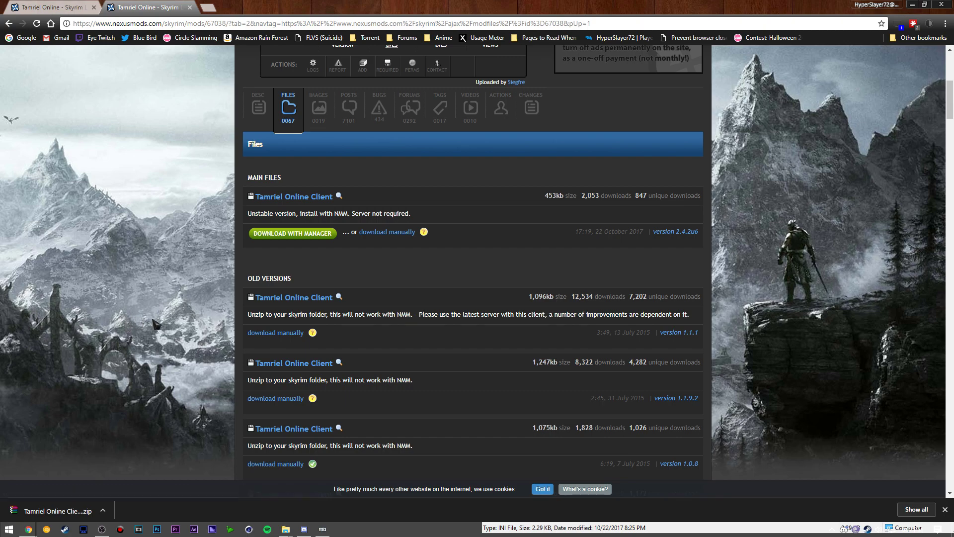
pyautogui.scroll(3, 298, 323)
pyautogui.scroll(-2, 426, 324)
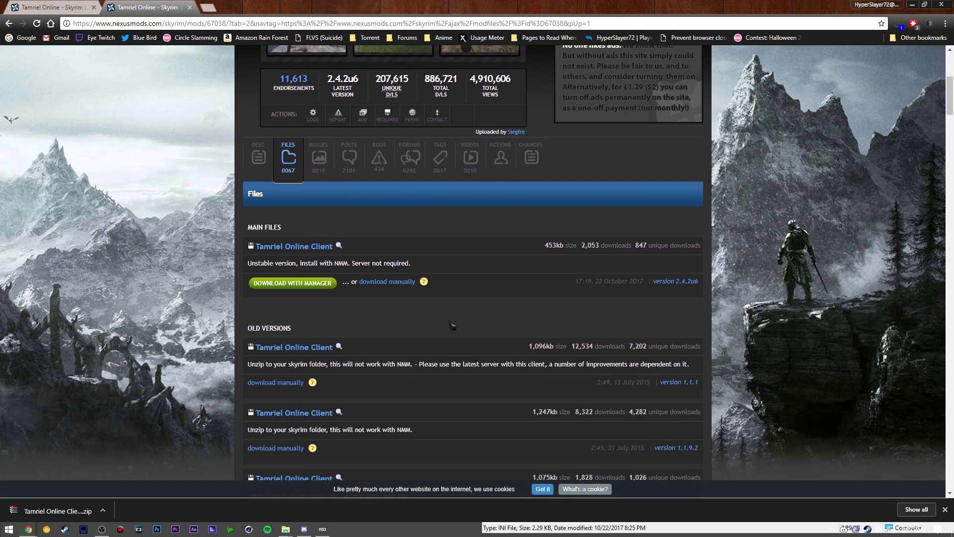
pyautogui.scroll(-1, 449, 328)
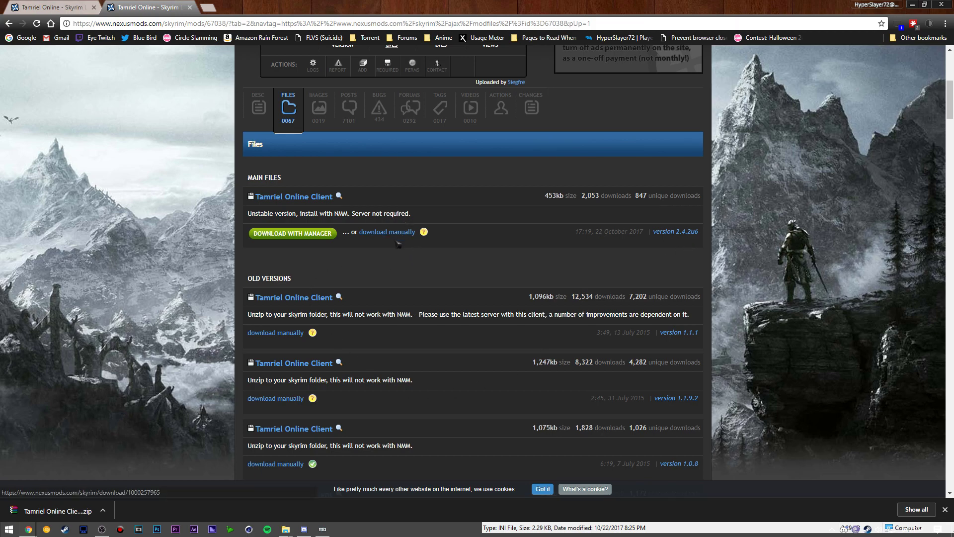
pyautogui.click(78, 514)
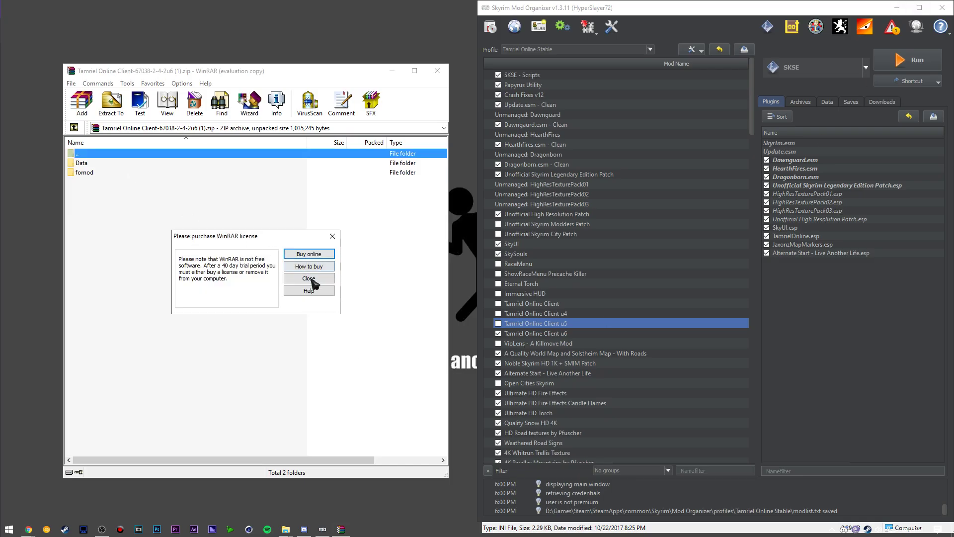
pyautogui.click(310, 279)
# Show the Skyrim game folder beside the archive, and locate TamrielOnline.ini inside the archive's fomod folder.
pyautogui.click(894, 10)
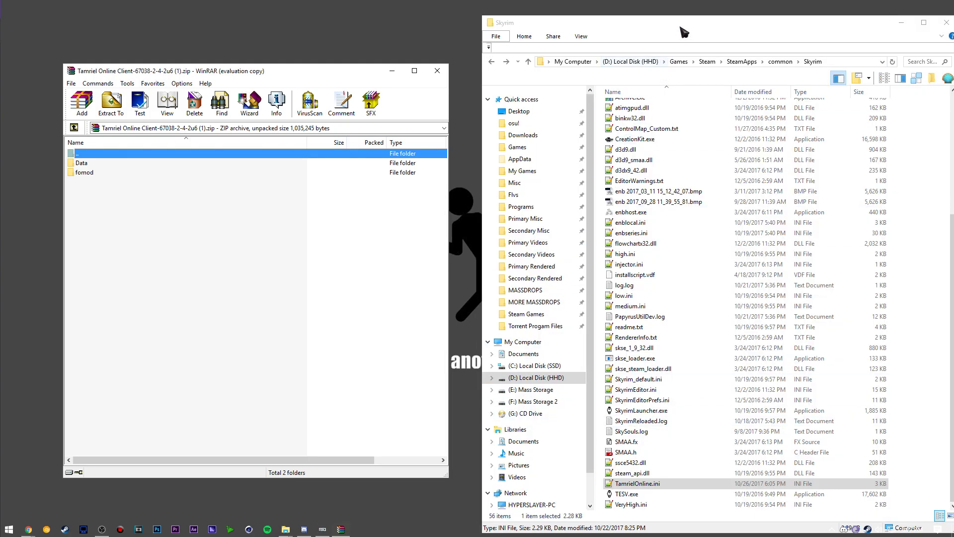
pyautogui.moveTo(680, 26); pyautogui.dragTo(952, 69)
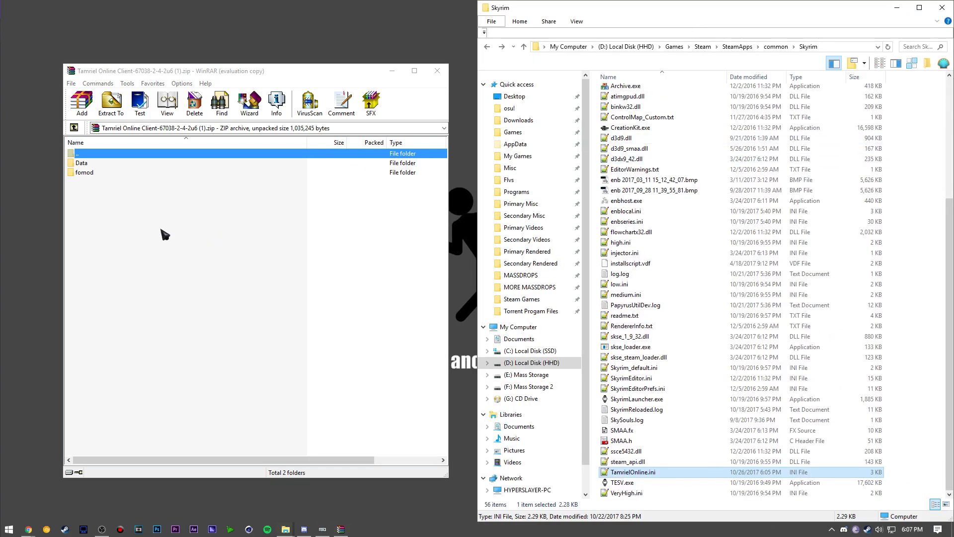
pyautogui.doubleClick(85, 172)
pyautogui.click(101, 182)
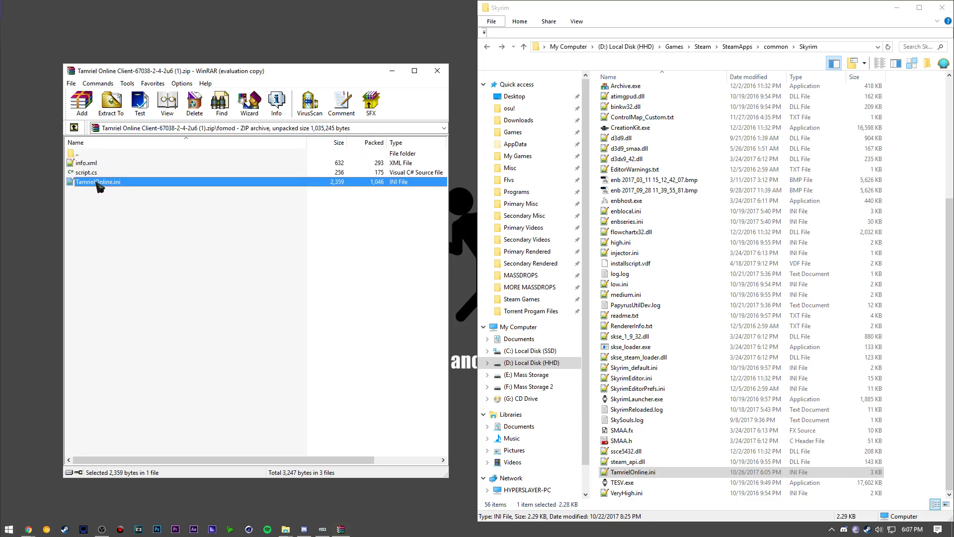
pyautogui.moveTo(98, 185); pyautogui.dragTo(191, 187)
pyautogui.click(155, 282)
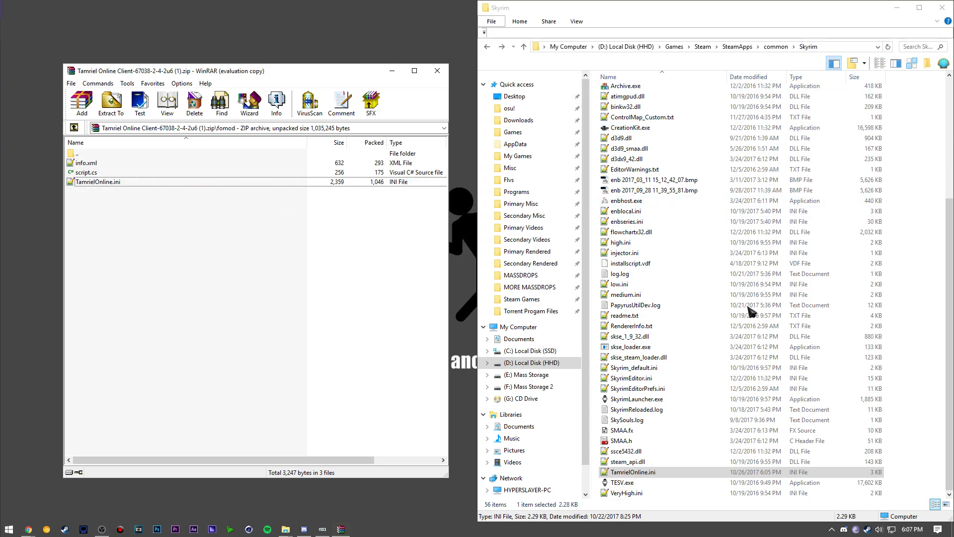
# Delete the fomod folder from the archive, keeping the Data folder, and switch to Skyrim Mod Organizer.
pyautogui.press('BackSpace')
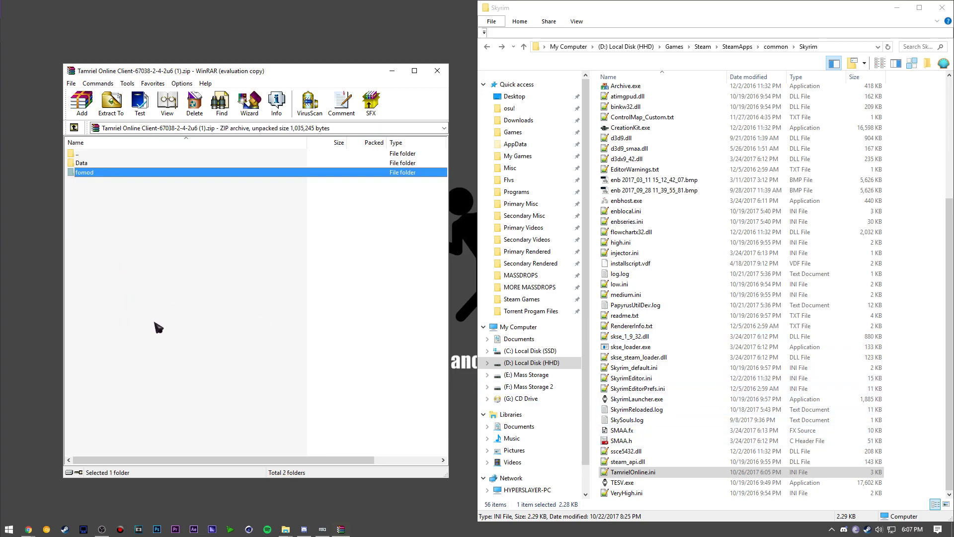
pyautogui.press('Delete')
pyautogui.press('Return')
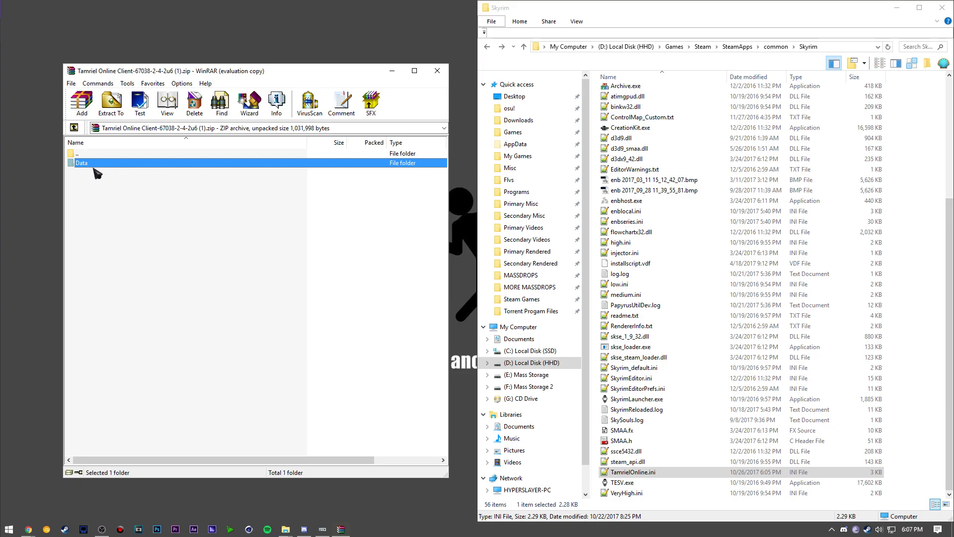
pyautogui.moveTo(93, 163); pyautogui.dragTo(262, 250)
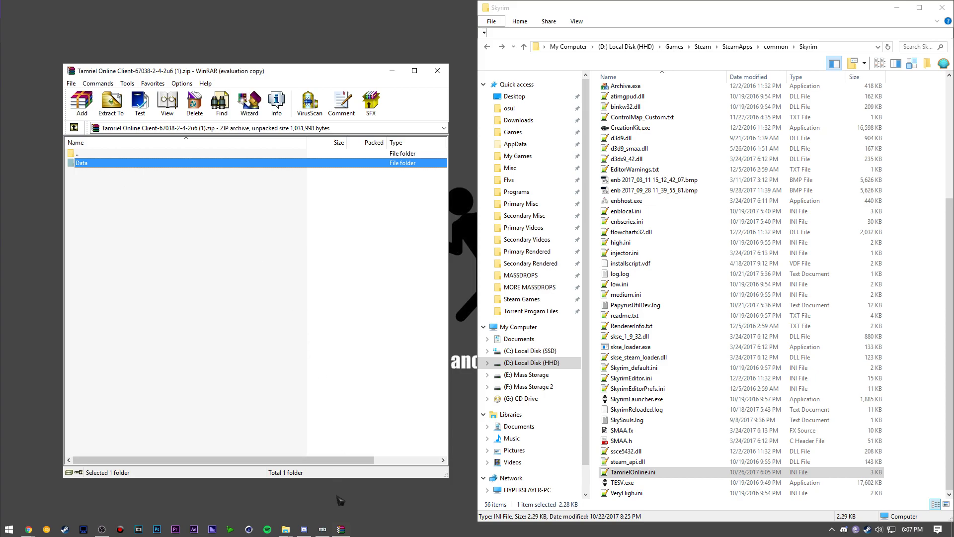
pyautogui.click(323, 529)
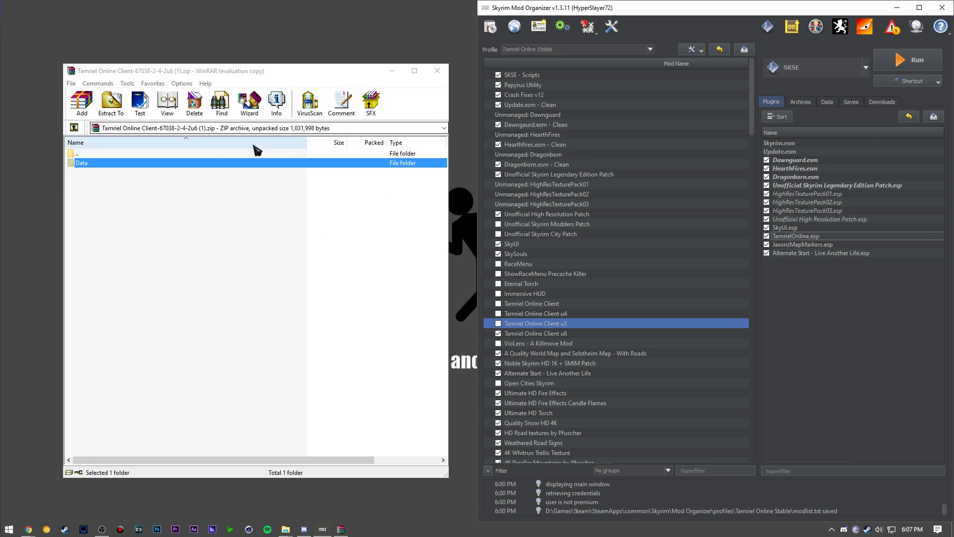
pyautogui.click(490, 27)
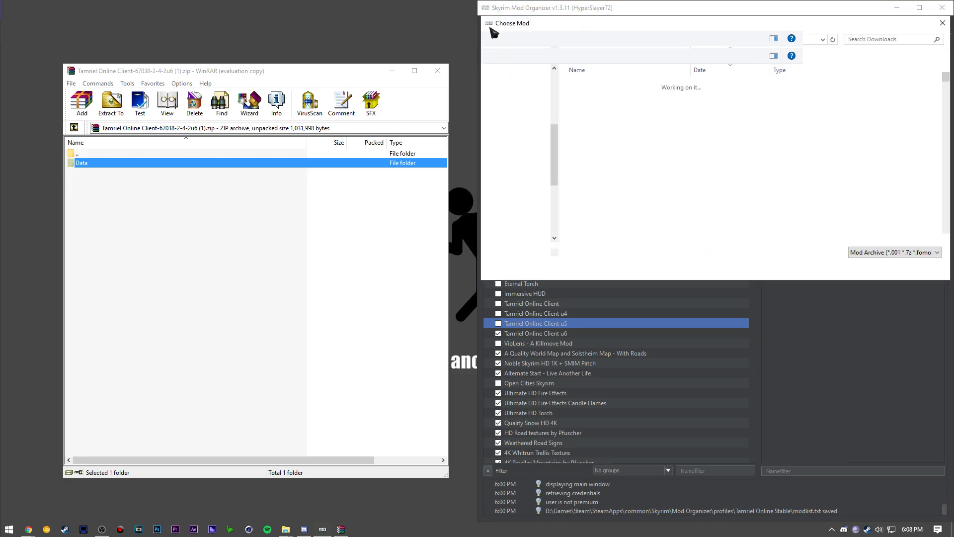
pyautogui.scroll(-2, 633, 164)
pyautogui.click(630, 132)
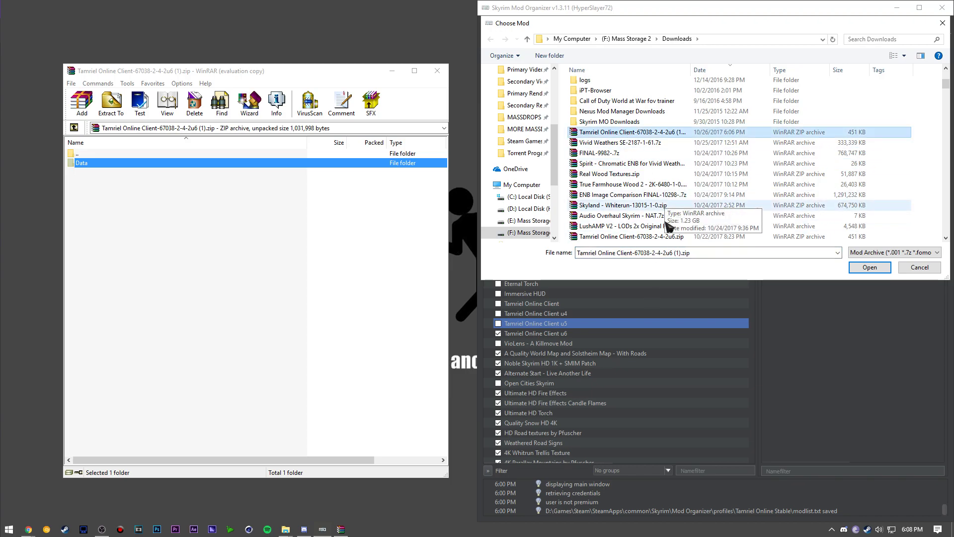
pyautogui.click(919, 268)
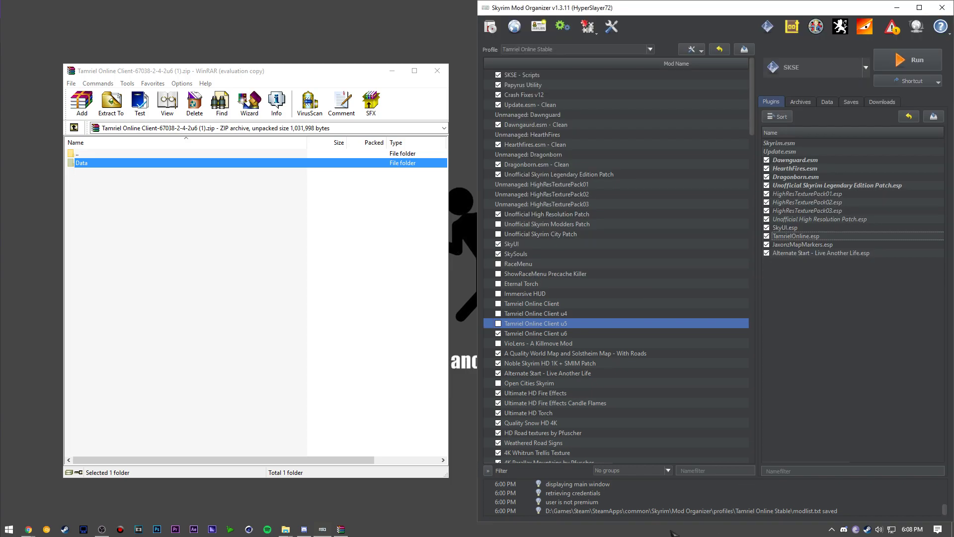
# Select the Tamriel Online Client u6 mod in the mod list and bring up its available actions.
pyautogui.click(549, 336)
pyautogui.rightClick(530, 334)
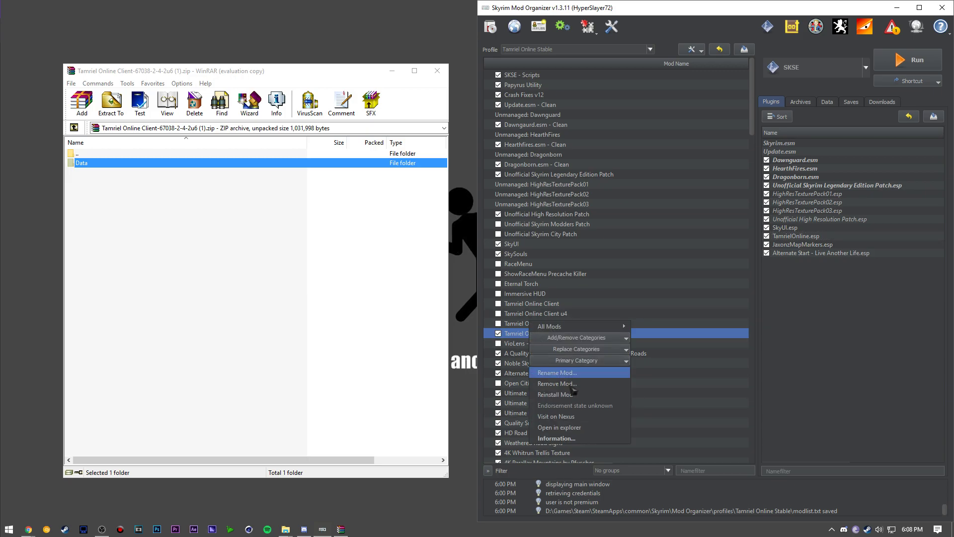
pyautogui.click(580, 425)
# Check the Data folder inside the Tamriel Online Client archive and return to the archive's root.
pyautogui.moveTo(170, 183); pyautogui.dragTo(170, 211)
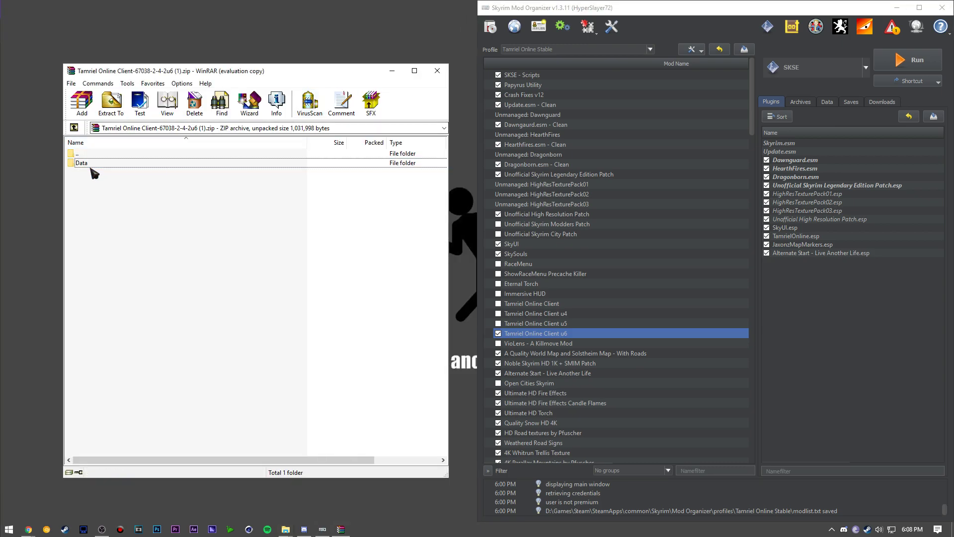
pyautogui.click(97, 164)
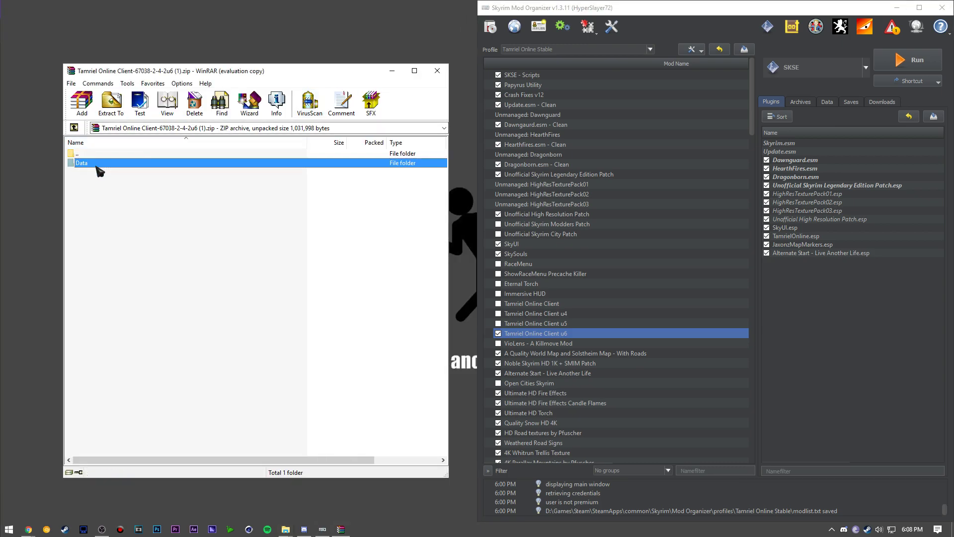
pyautogui.doubleClick(97, 166)
pyautogui.press('BackSpace')
pyautogui.click(113, 179)
pyautogui.moveTo(116, 178); pyautogui.dragTo(70, 171)
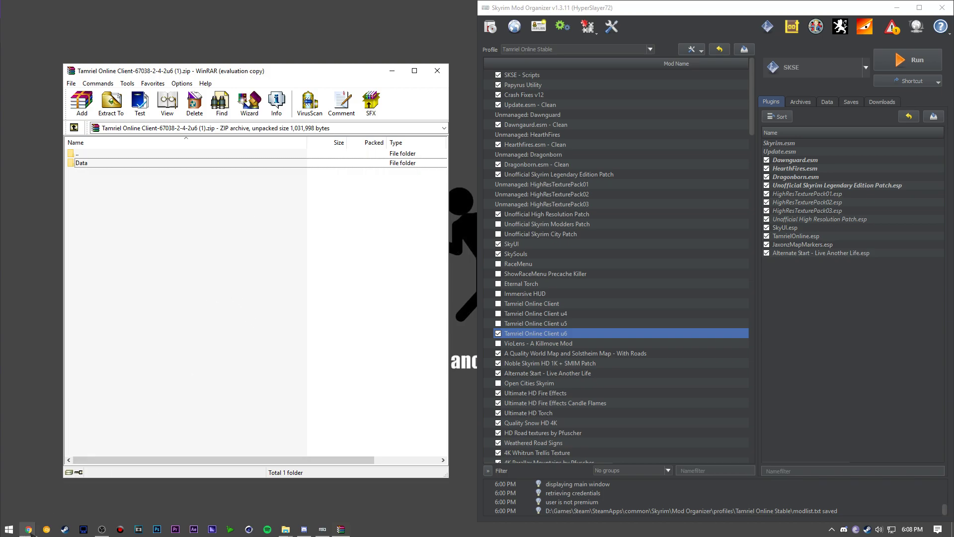
# Switch to Chrome and read the host player and client player installation instructions on the Tamriel Online mod page.
pyautogui.moveTo(29, 531)
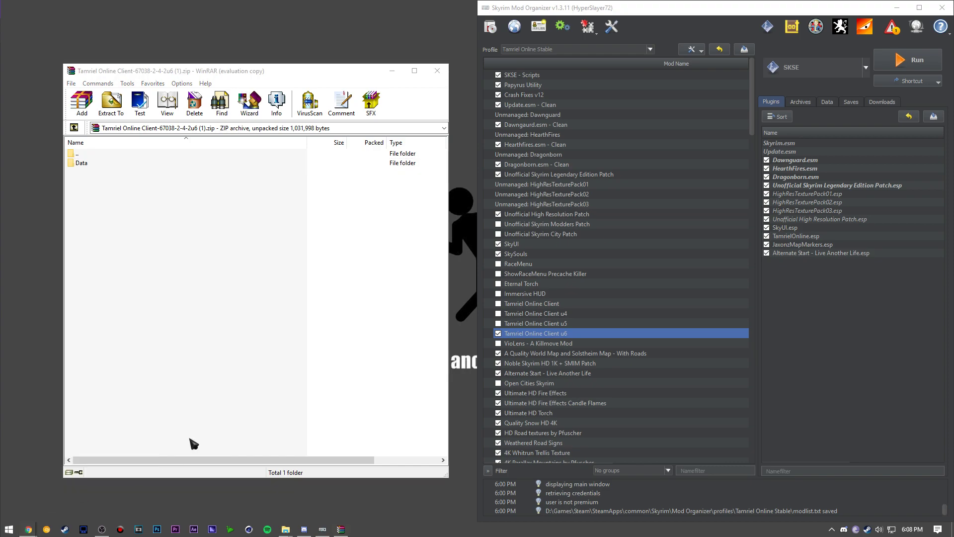
pyautogui.click(152, 498)
pyautogui.click(46, 7)
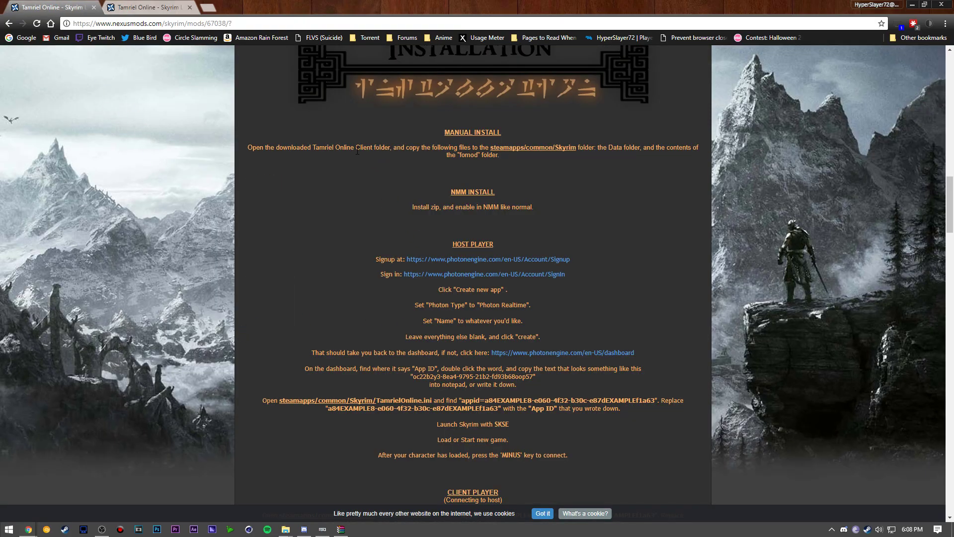
pyautogui.moveTo(416, 138); pyautogui.dragTo(672, 401)
pyautogui.click(667, 474)
pyautogui.scroll(-2, 467, 230)
pyautogui.moveTo(474, 134); pyautogui.dragTo(672, 260)
pyautogui.click(649, 204)
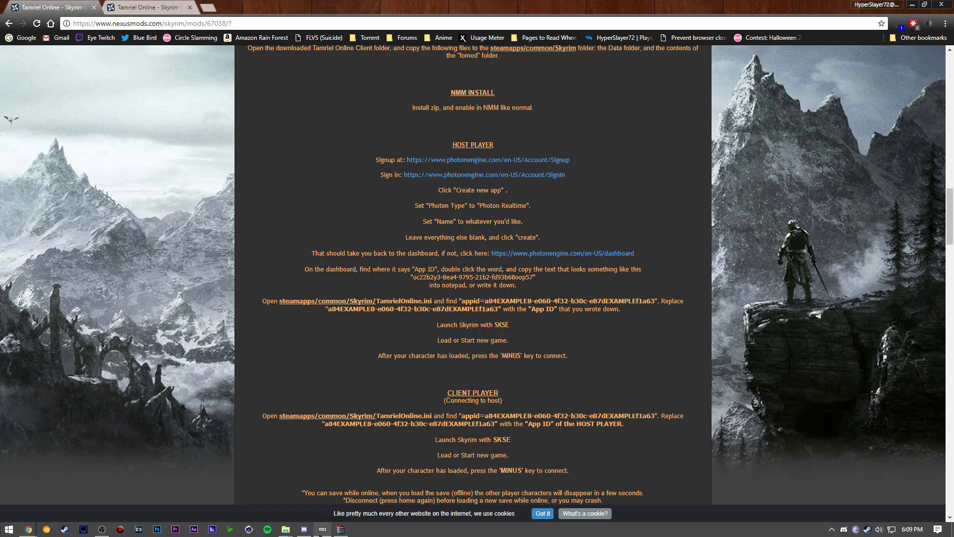
# Open TamrielOnline.ini from the Skyrim game folder and check the appid value under LanSettings.
pyautogui.moveTo(286, 529)
pyautogui.click(264, 502)
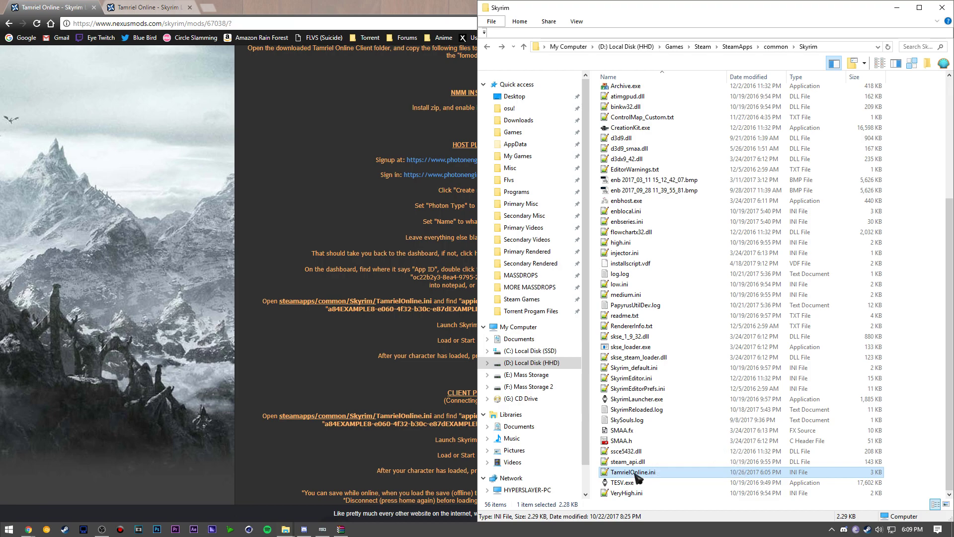
pyautogui.doubleClick(634, 475)
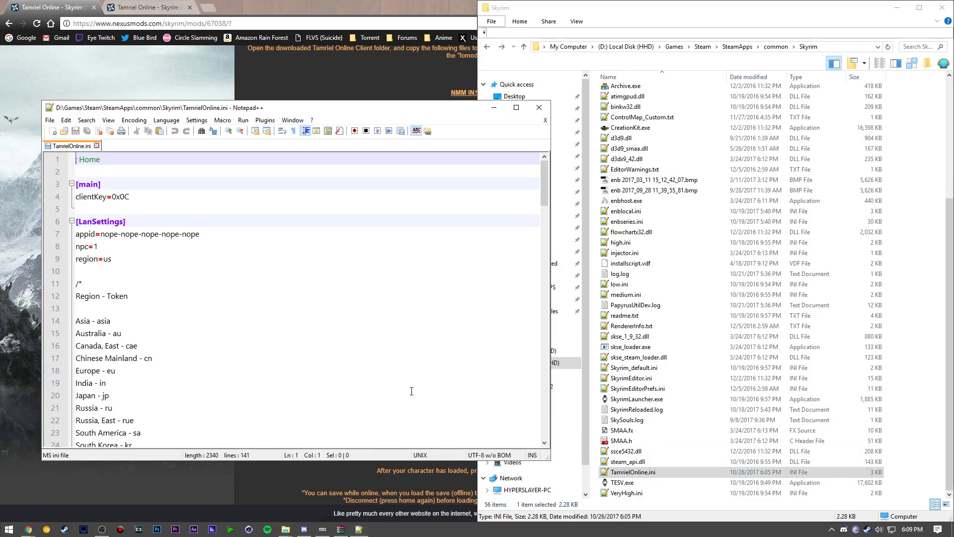
pyautogui.moveTo(208, 235); pyautogui.dragTo(99, 235)
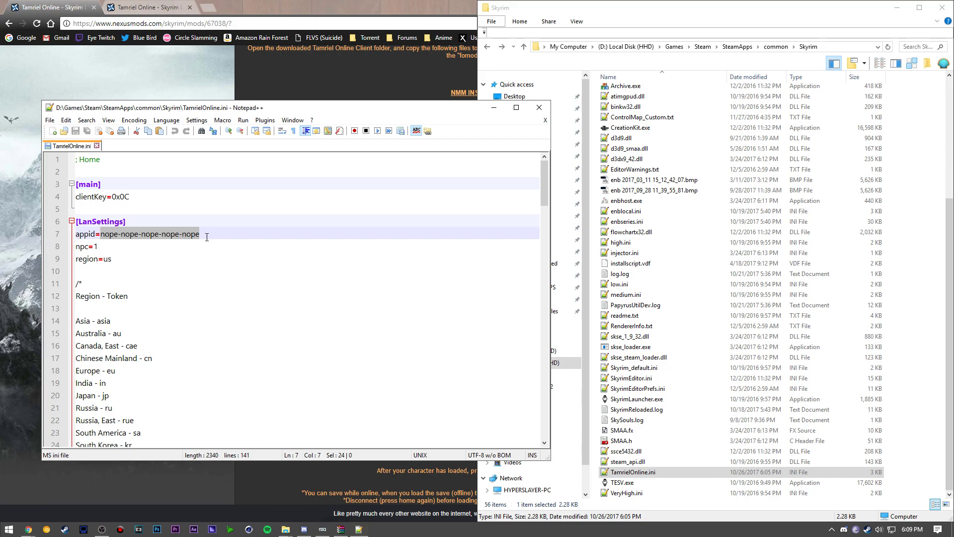
pyautogui.click(133, 245)
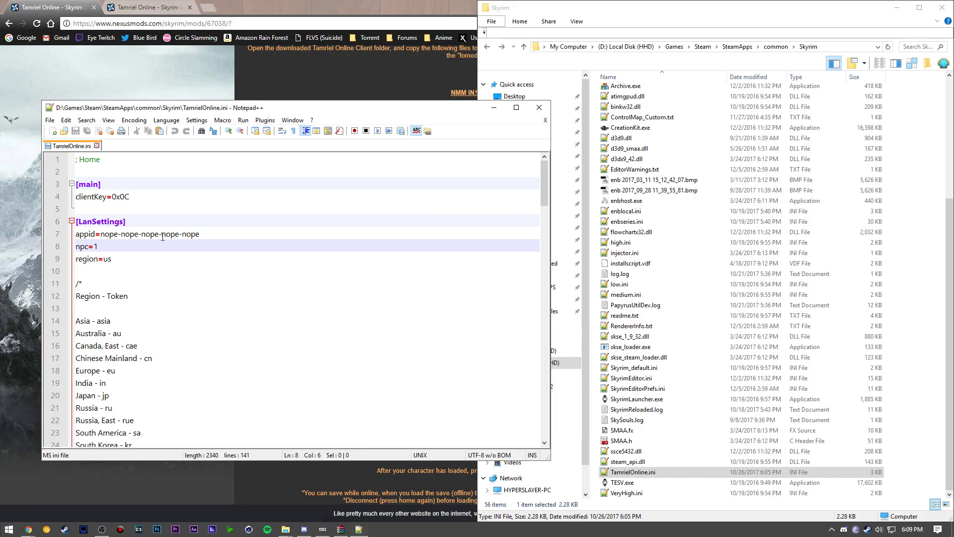
# Examine the npc and region settings, comparing the region value with the list of region tokens.
pyautogui.moveTo(98, 246); pyautogui.dragTo(75, 246)
pyautogui.click(101, 248)
pyautogui.moveTo(117, 261); pyautogui.dragTo(69, 257)
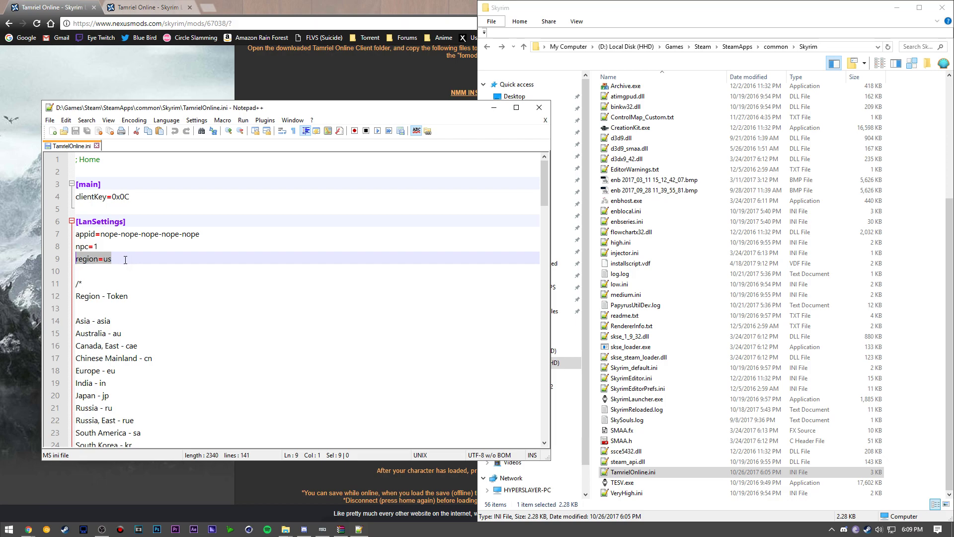
pyautogui.moveTo(116, 258); pyautogui.dragTo(101, 257)
pyautogui.click(134, 259)
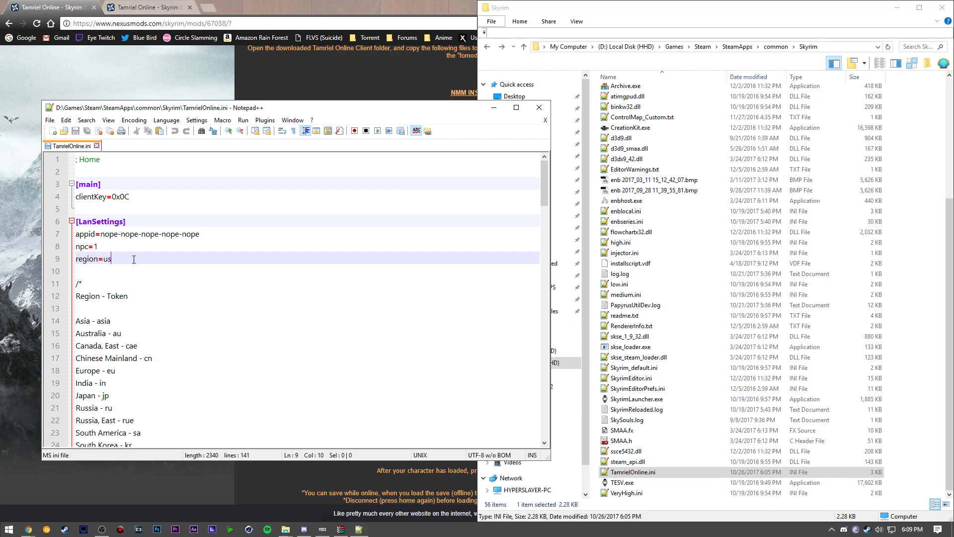
pyautogui.moveTo(120, 258); pyautogui.dragTo(100, 257)
pyautogui.scroll(-4, 189, 311)
pyautogui.scroll(2, 189, 310)
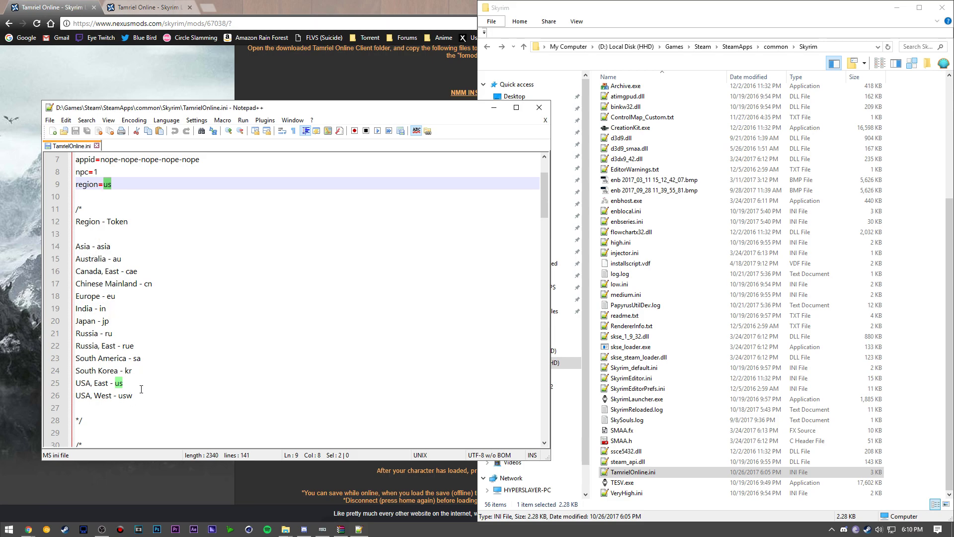
pyautogui.scroll(2, 104, 185)
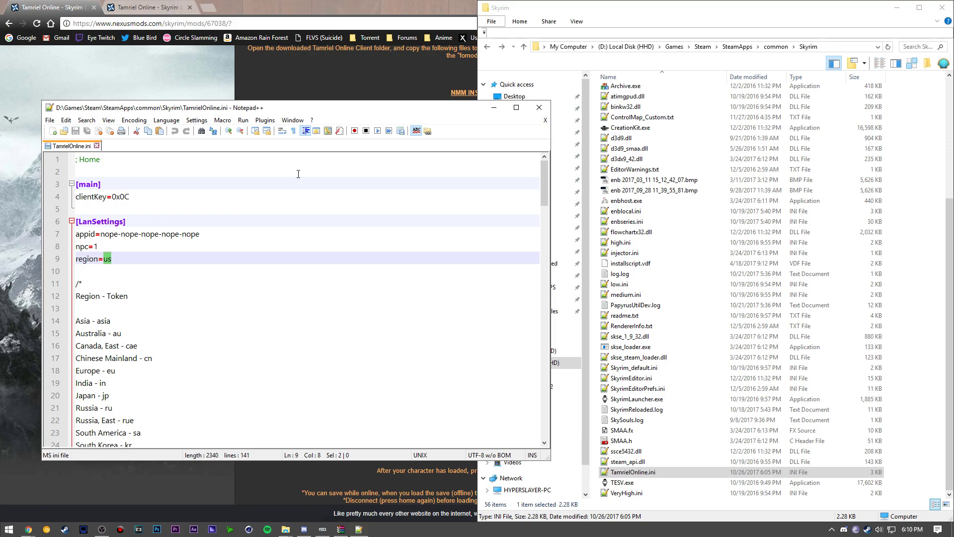
# Check the clientKey setting in the main section and close TamrielOnline.ini.
pyautogui.moveTo(133, 198); pyautogui.dragTo(72, 198)
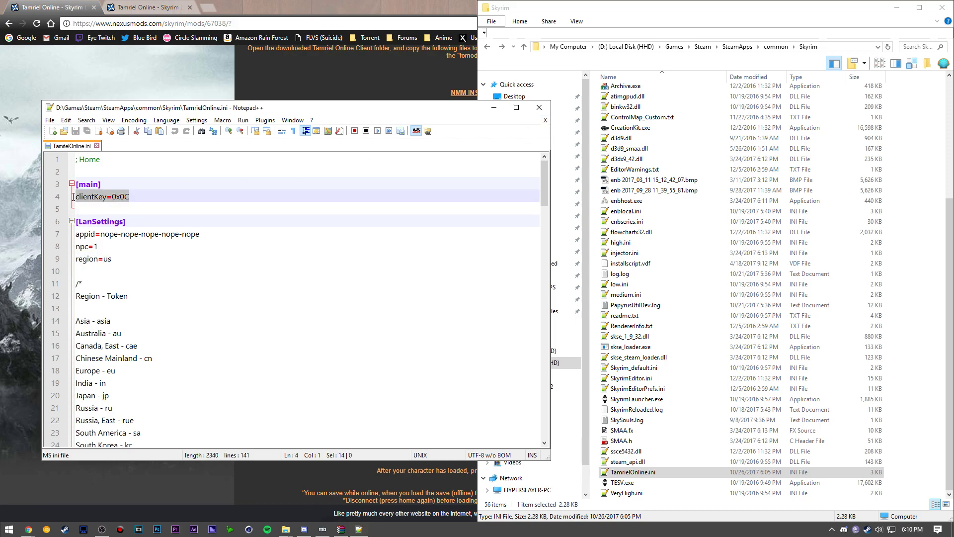
pyautogui.click(539, 107)
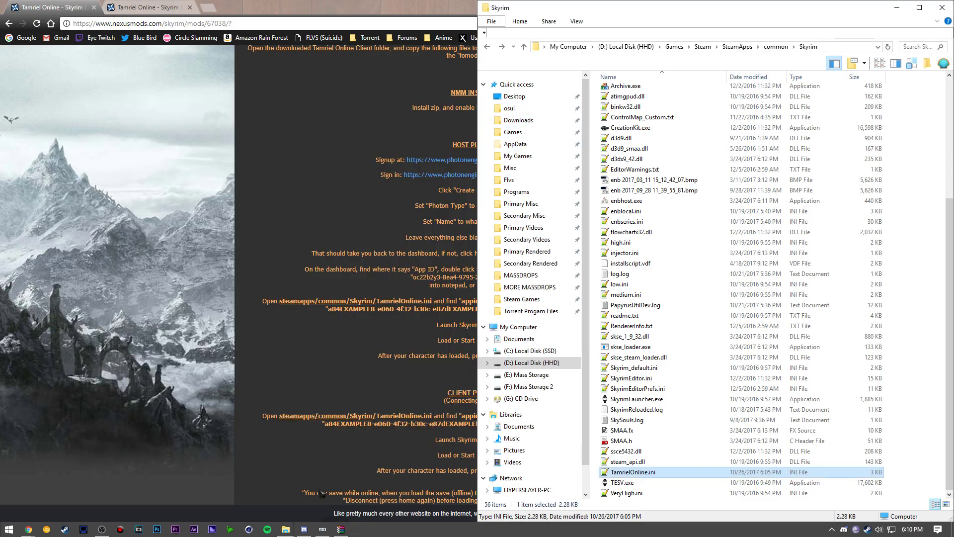